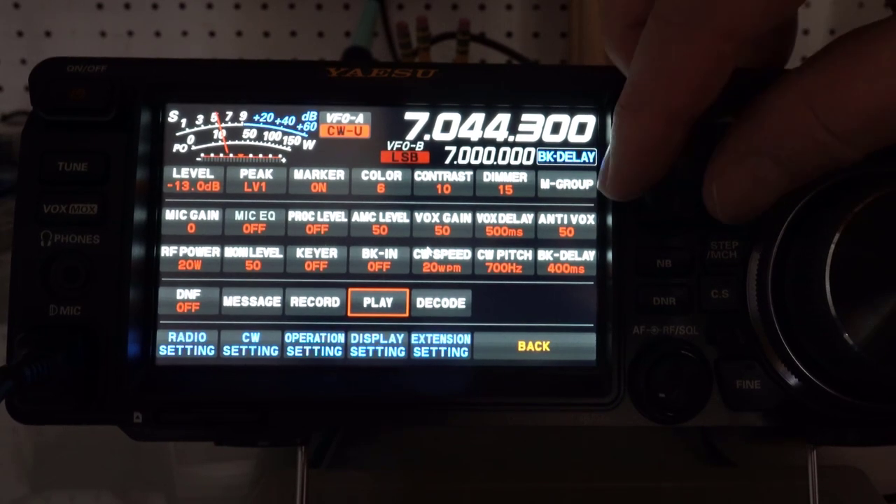
- Run All Reset from the Reset section of the transceiver's extension settings
click(250, 345)
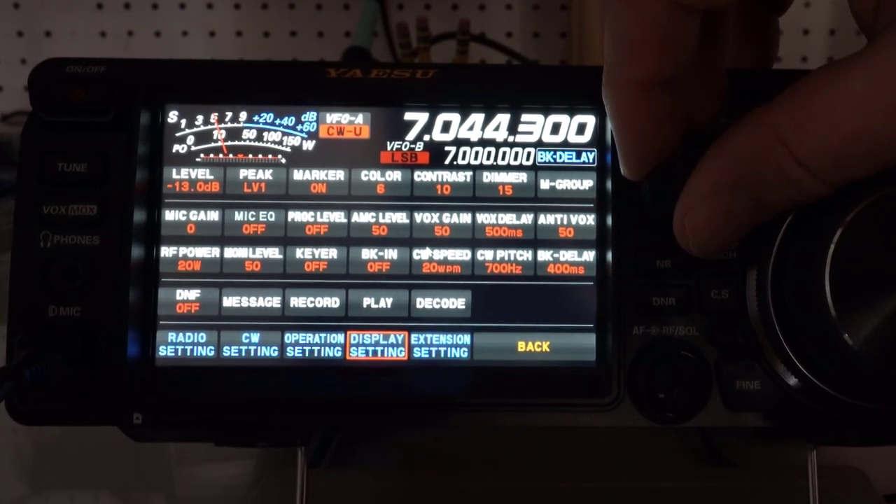
scroll(378, 344, down, 6)
key(Return)
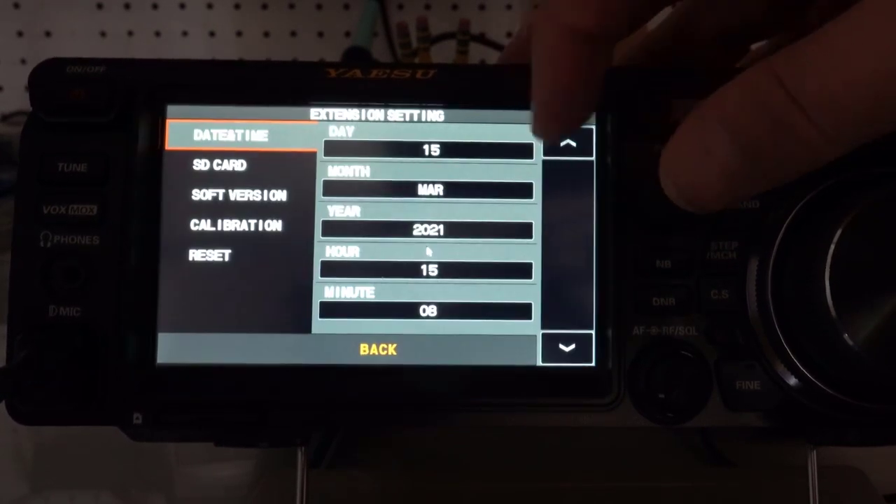
scroll(238, 196, down, 4)
key(Return)
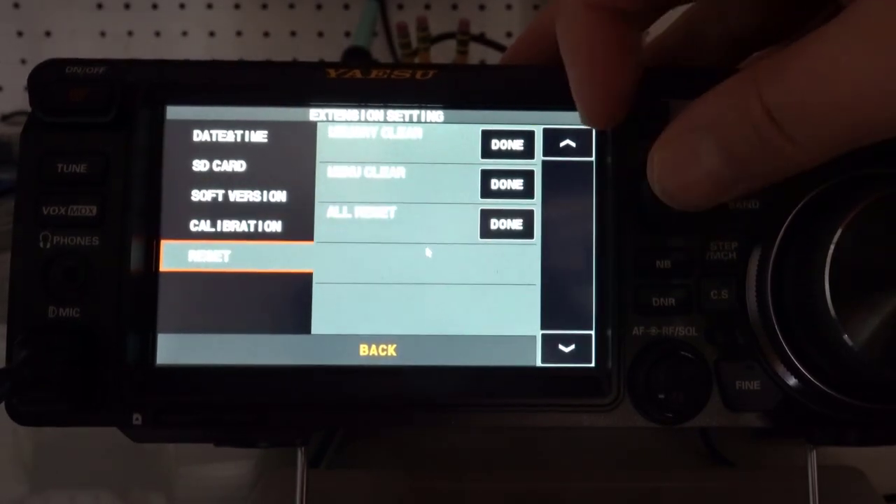
scroll(507, 183, down, 2)
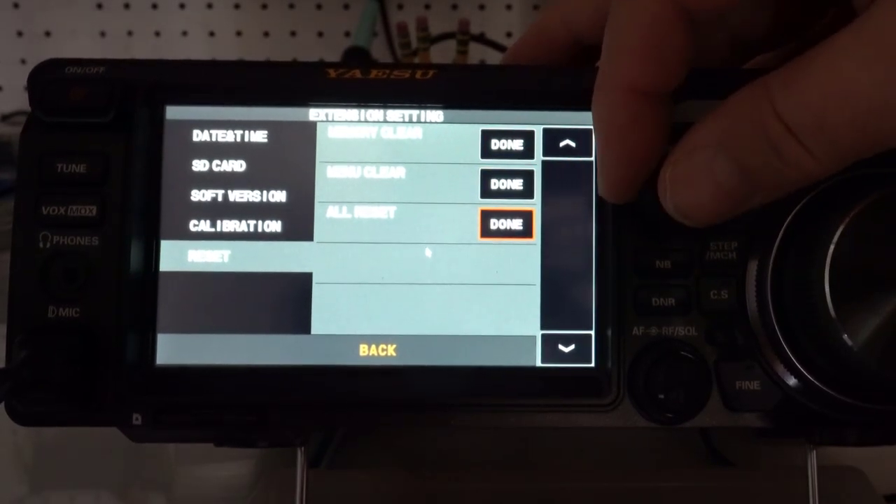
key(Return)
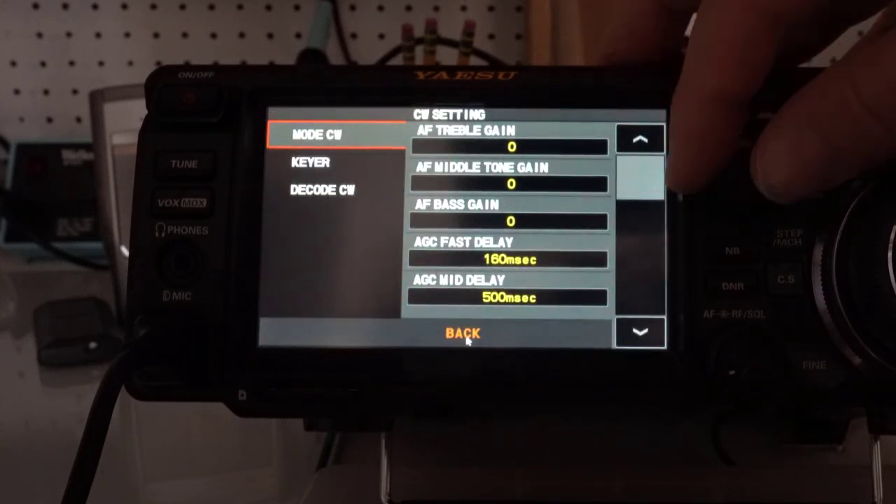
- Set PC Keying to DTR in the Mode CW section of the CW settings and leave the settings page
key(Down)
key(Up)
key(Return)
key(Down)
key(Down)
key(Down)
key(Down)
key(Down)
key(Down)
key(Down)
key(Down)
key(Down)
key(Down)
key(Down)
key(Down)
key(Down)
key(Down)
key(Down)
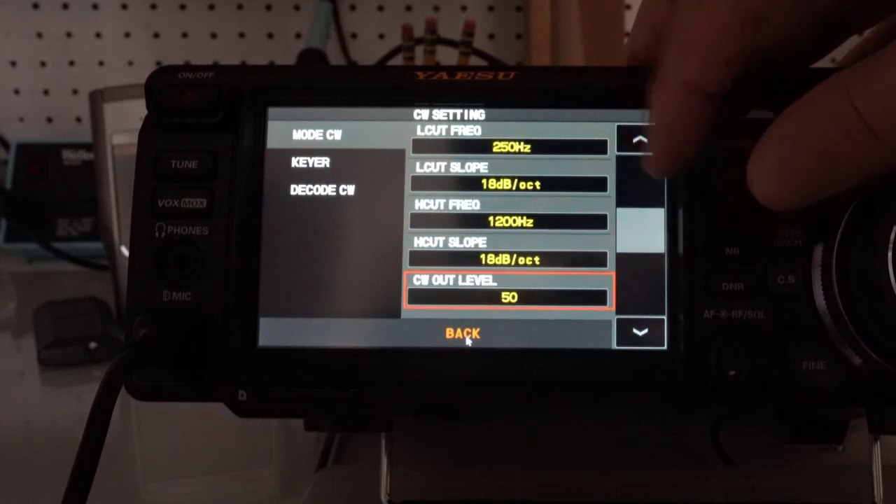
key(Down)
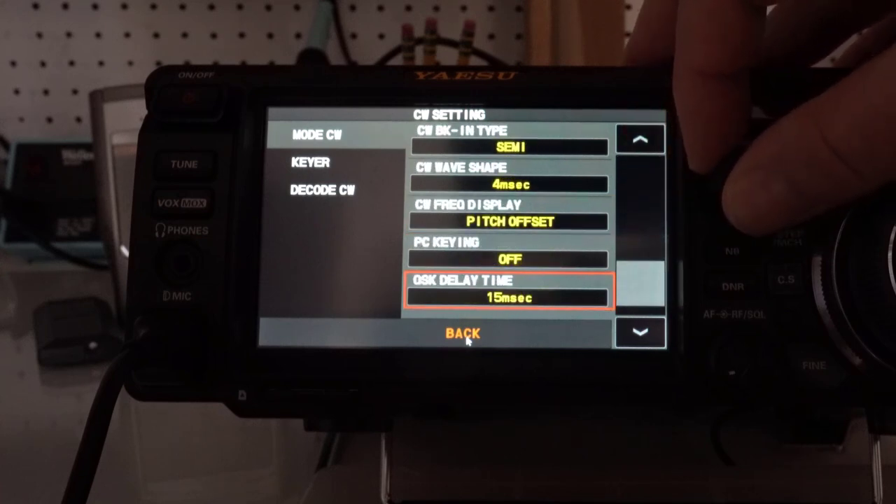
key(Up)
key(Up)
key(Down)
key(Return)
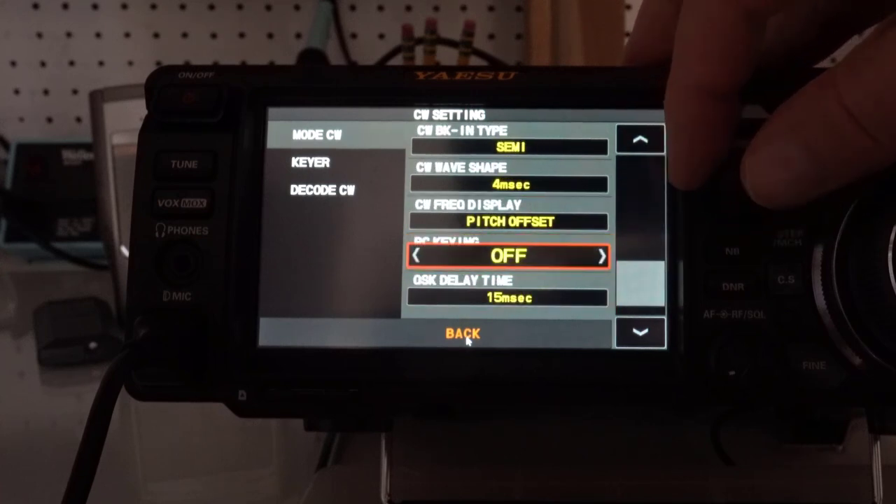
key(Down)
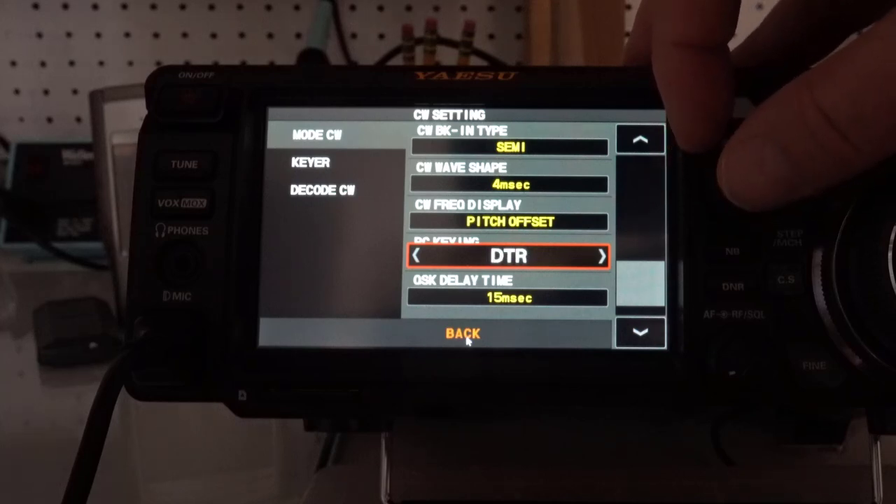
key(Return)
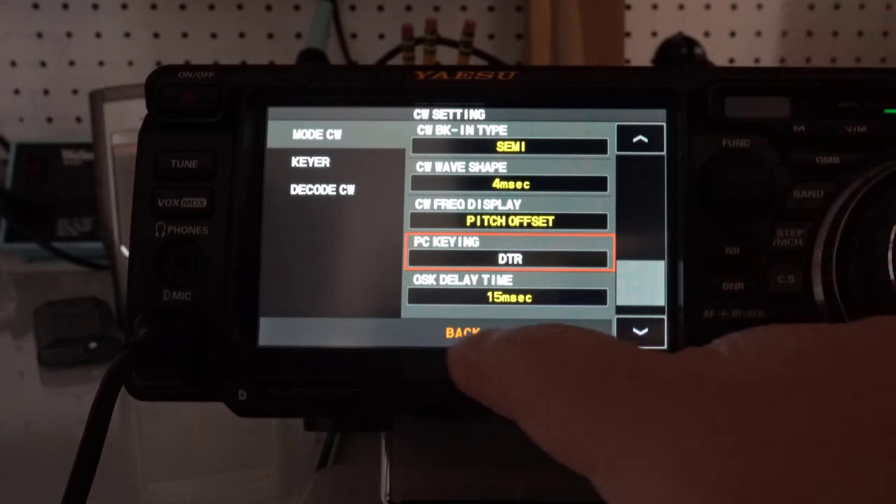
click(462, 334)
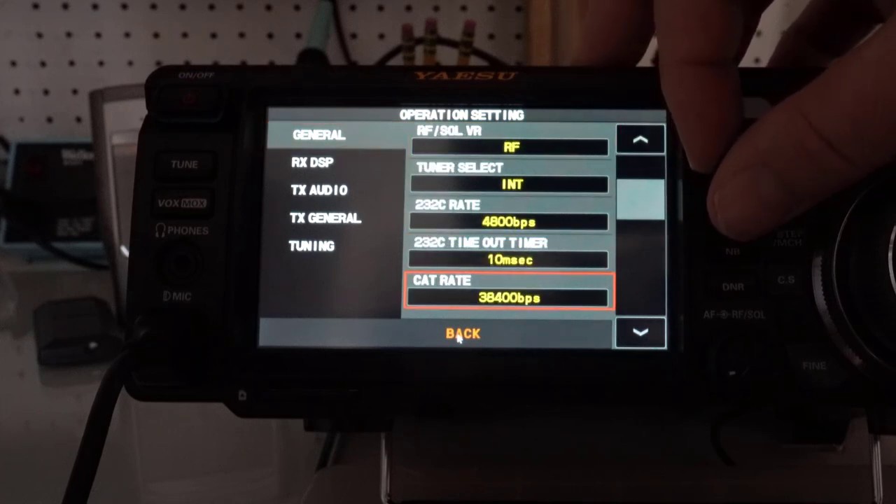
- Review the CAT rate, CAT time-out timer and CAT RTS entries in the general operation settings, then leave the page
scroll(735, 175, down, 2)
scroll(736, 175, up, 1)
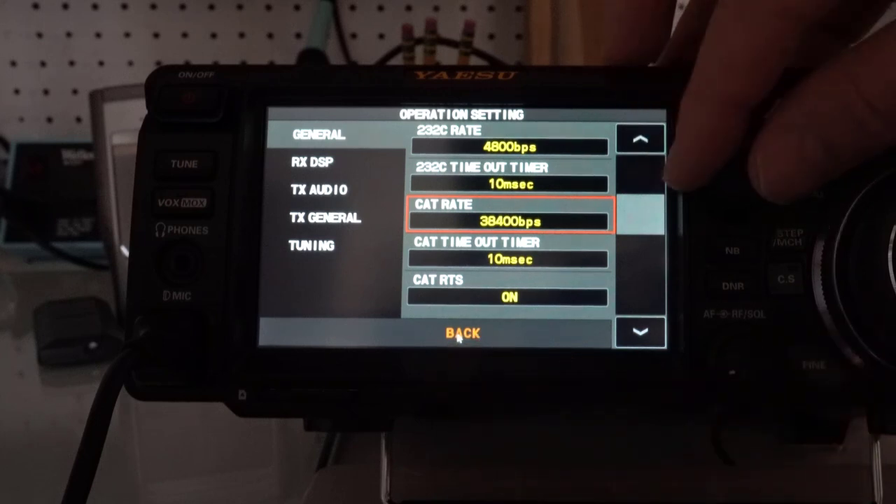
scroll(459, 338, down, 4)
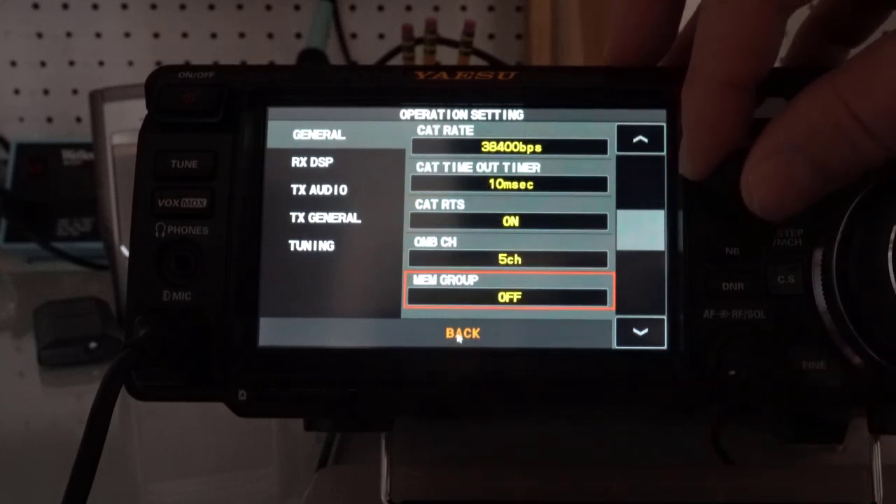
scroll(459, 338, up, 2)
scroll(460, 338, down, 4)
scroll(459, 337, down, 4)
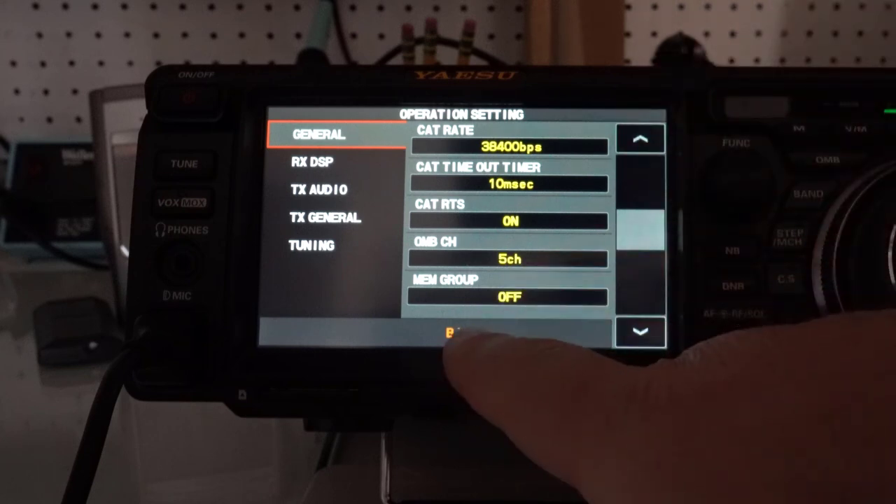
click(464, 334)
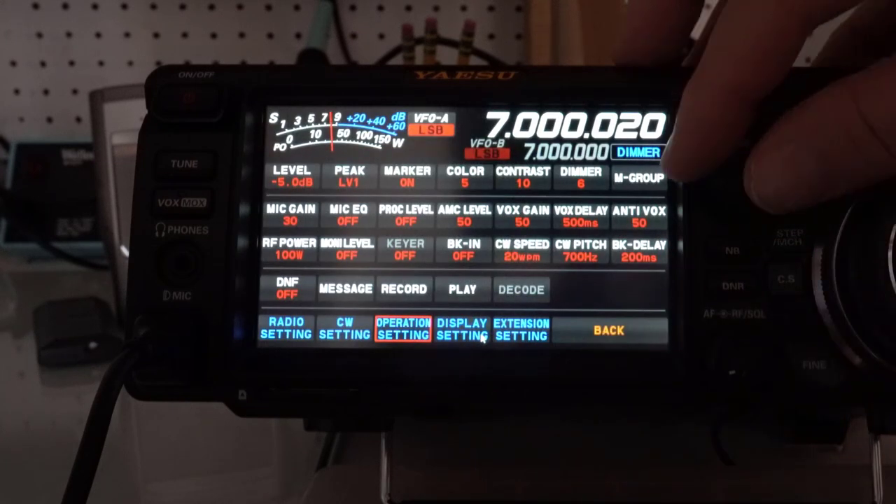
- Open the display settings and look at the My Call entry in the Display section
scroll(482, 338, down, 1)
click(482, 338)
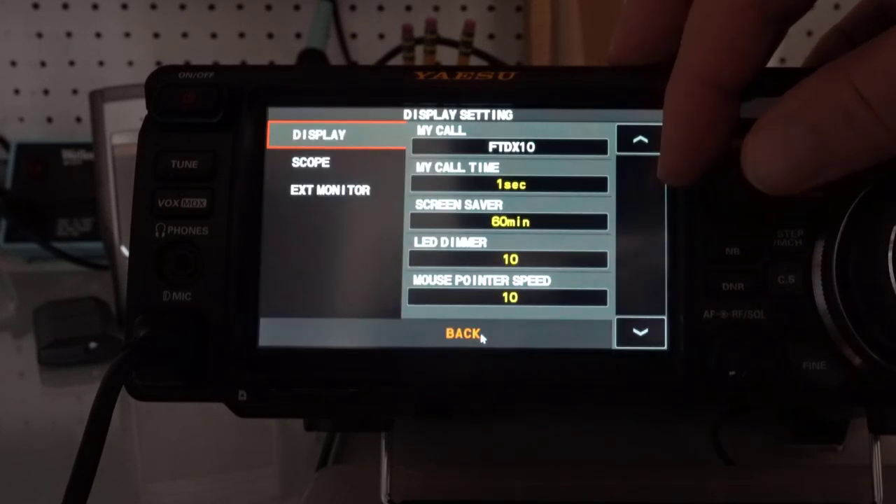
scroll(482, 339, down, 1)
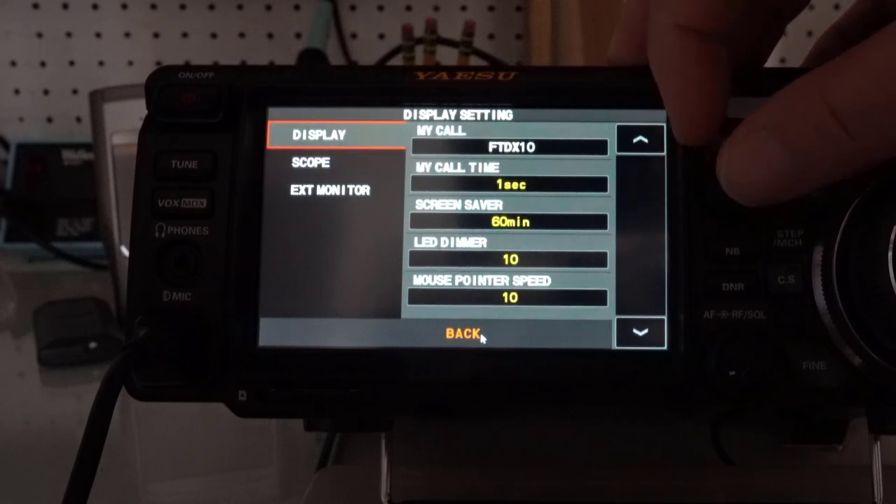
scroll(482, 338, down, 1)
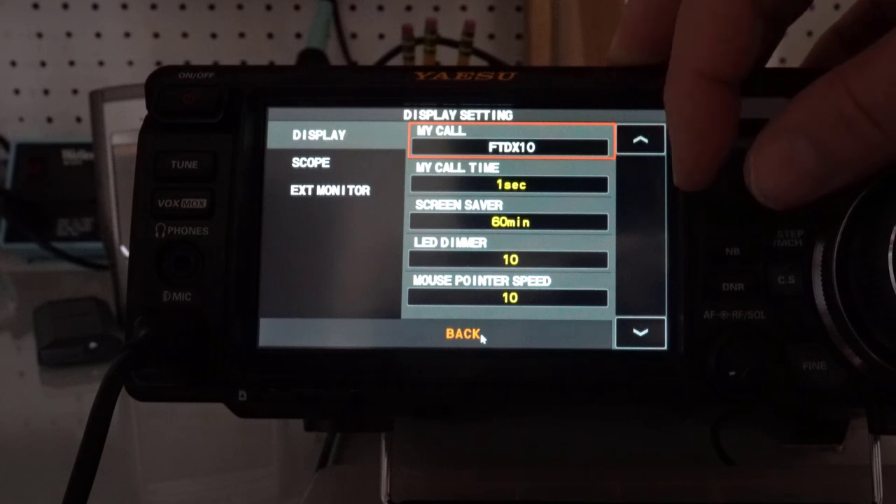
scroll(482, 338, up, 1)
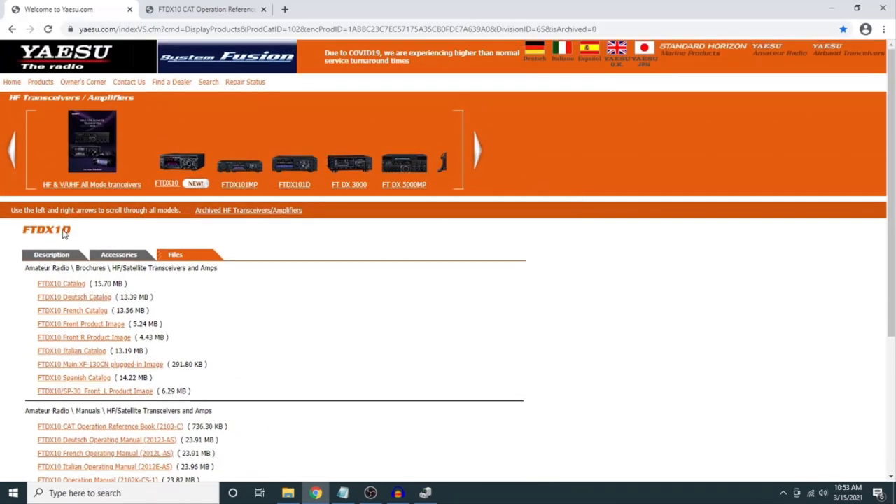
- In the browser, locate the FTDX10 CAT Operation Reference Book (2103-C) among the manuals on Yaesu's FTDX10 files page and open its link
scroll(391, 311, down, 3)
scroll(390, 312, up, 3)
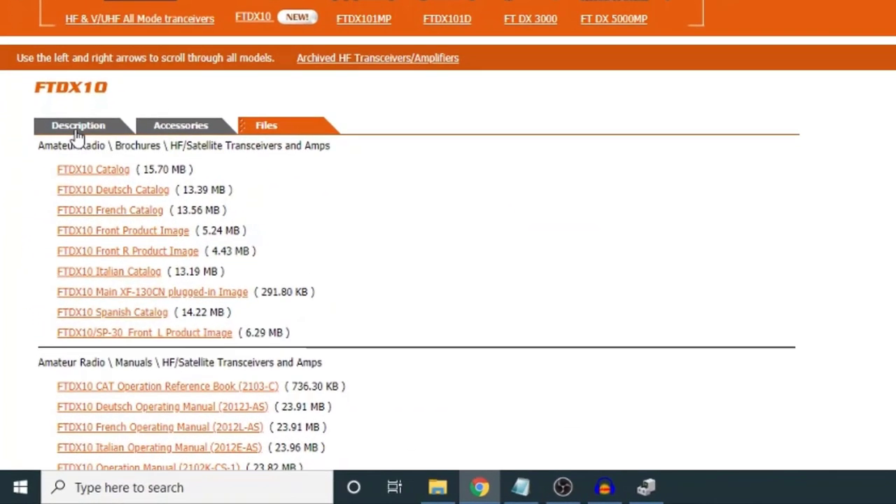
scroll(413, 184, down, 4)
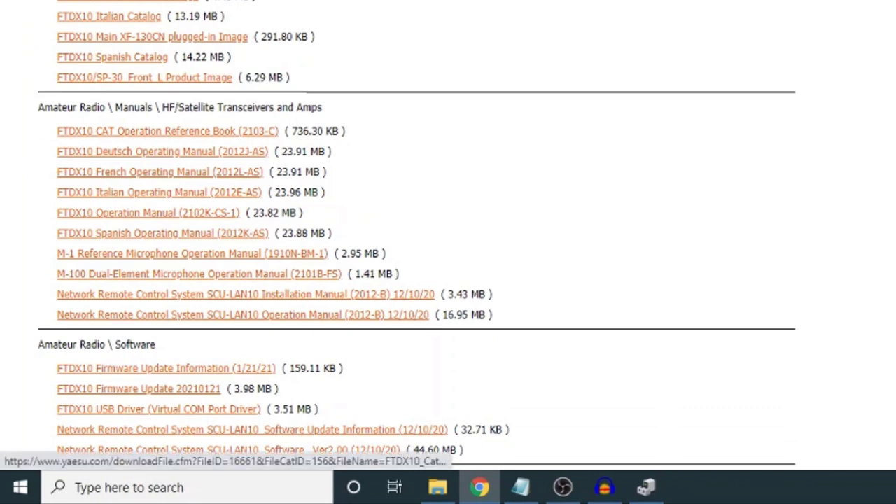
scroll(414, 231, down, 1)
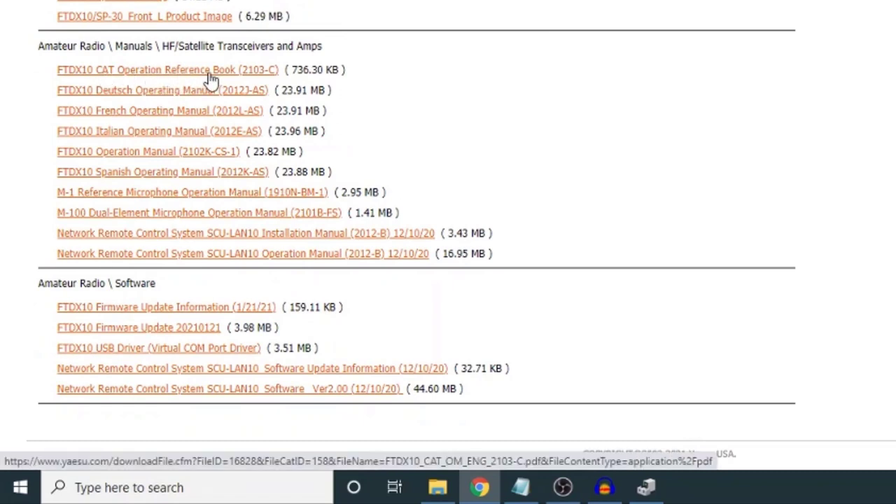
drag(48, 70, 357, 72)
click(418, 73)
click(148, 70)
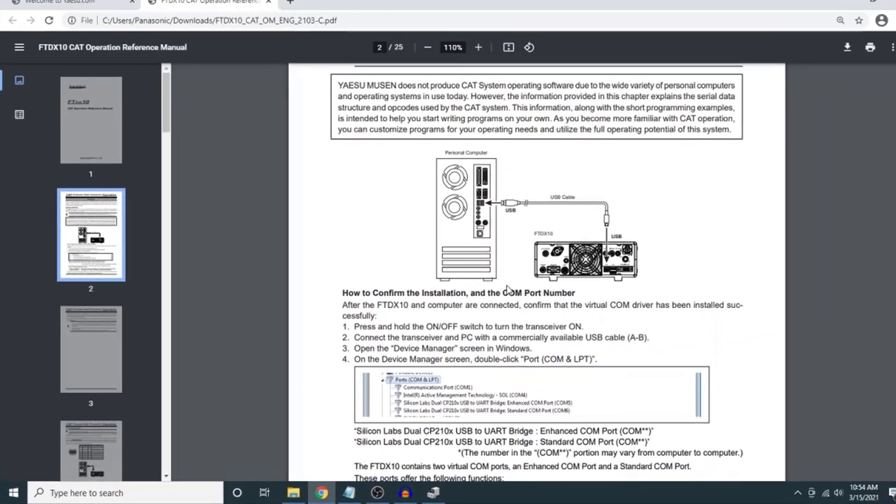
- Read the CAT Operation Reference Manual from its cover to the COM port section on page 2, enlarged to 137%
scroll(509, 288, up, 15)
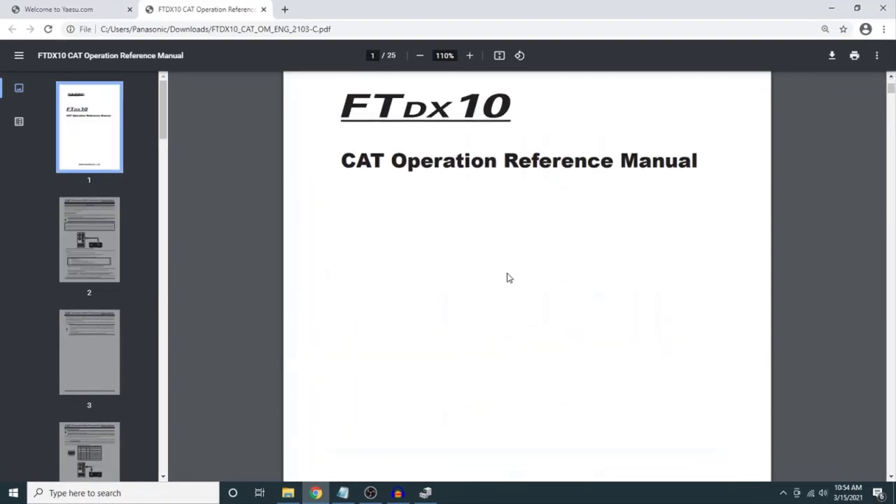
scroll(509, 278, up, 1)
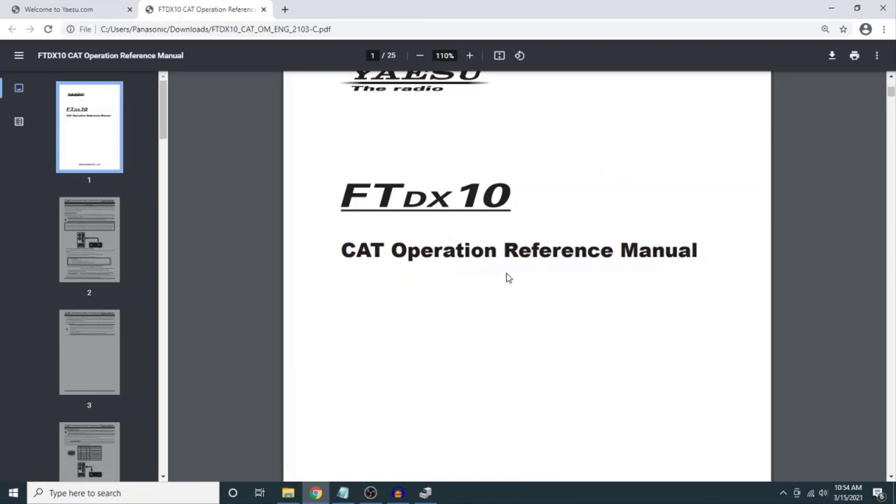
scroll(497, 280, down, 5)
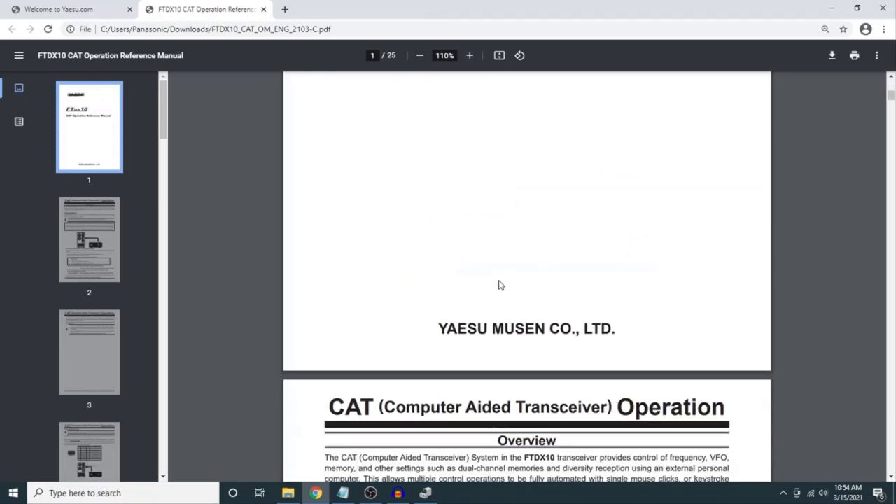
ctrl+scroll(499, 284, up, 2)
scroll(499, 284, down, 4)
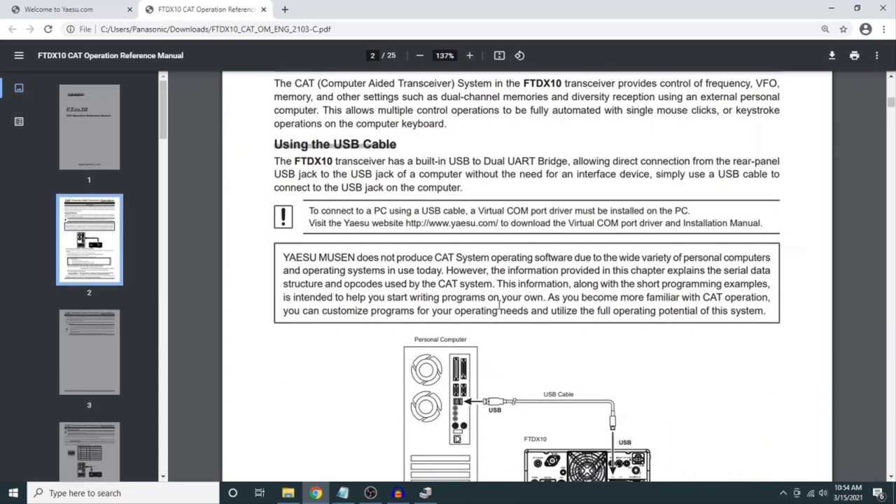
scroll(518, 375, down, 1)
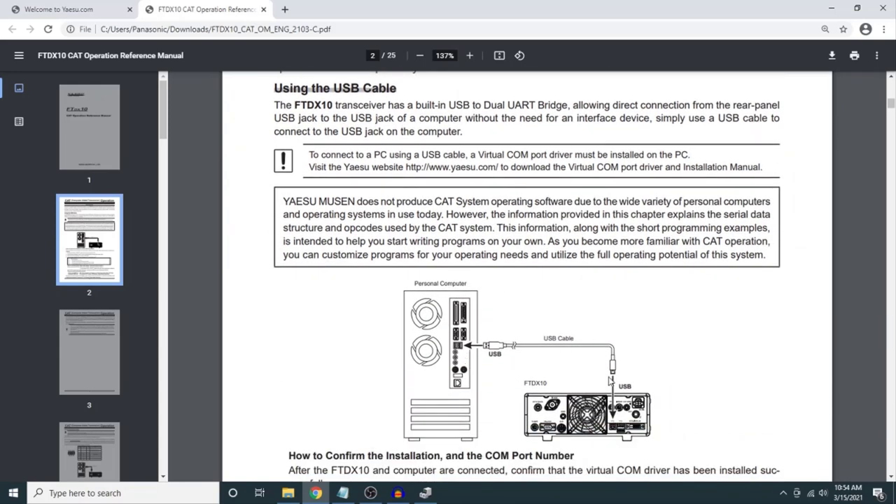
scroll(456, 354, down, 4)
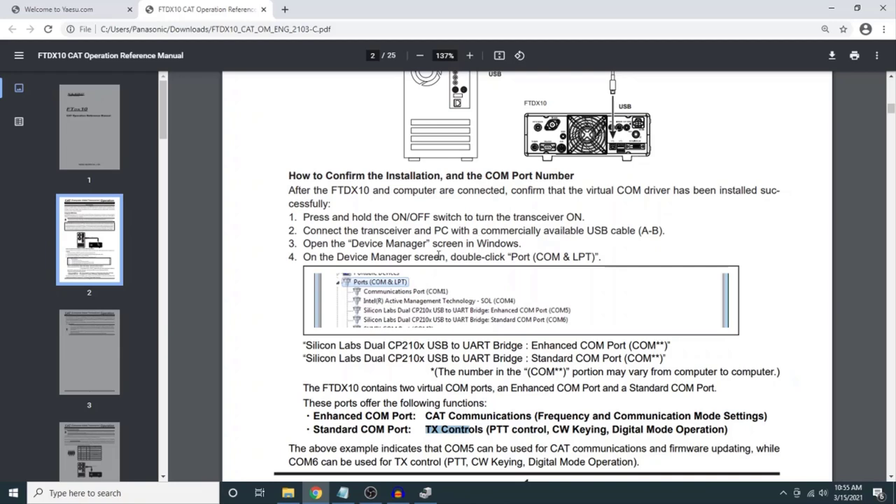
- Open Device Manager, check the Enhanced and Standard COM port numbers under Ports (COM & LPT), and return to the manual
click(14, 494)
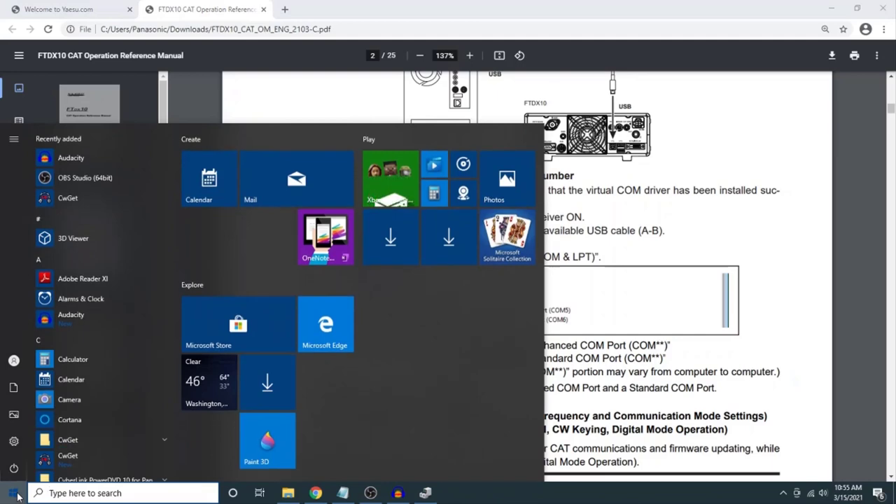
text(devic)
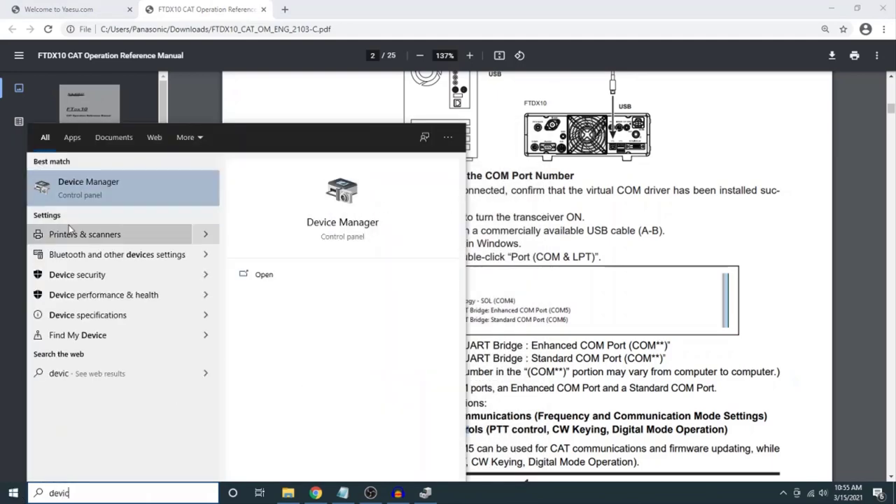
click(114, 195)
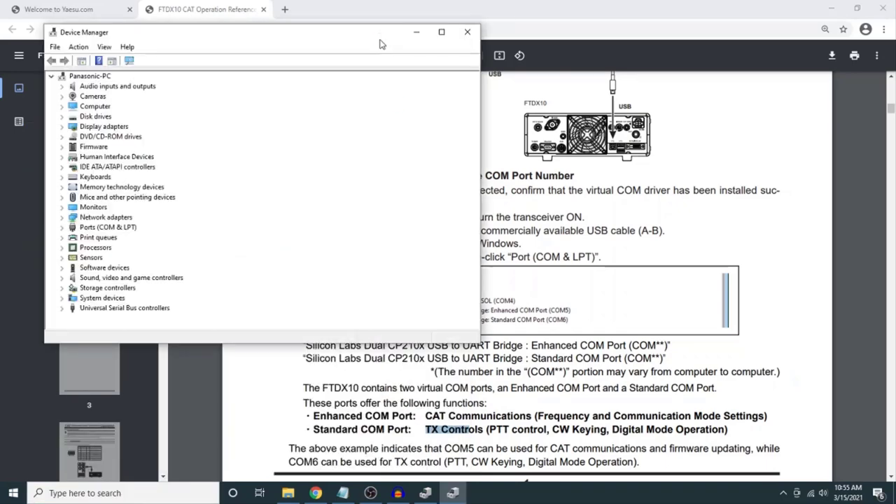
drag(356, 34, 592, 69)
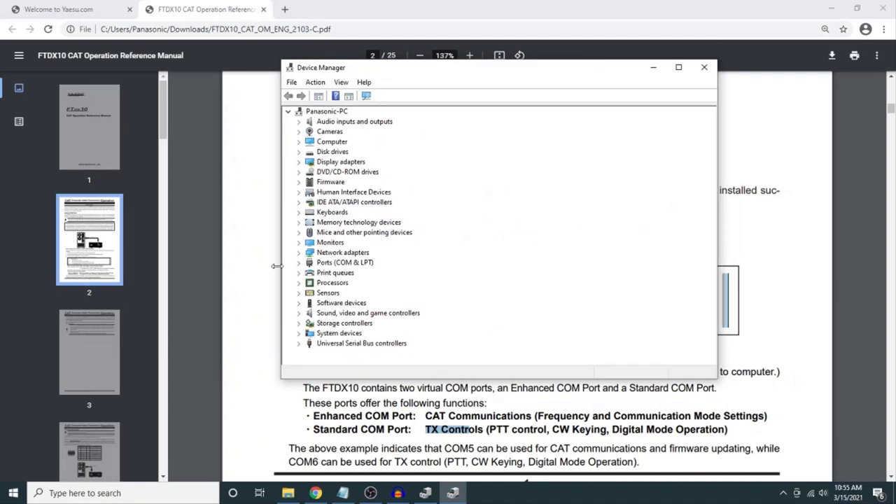
click(299, 263)
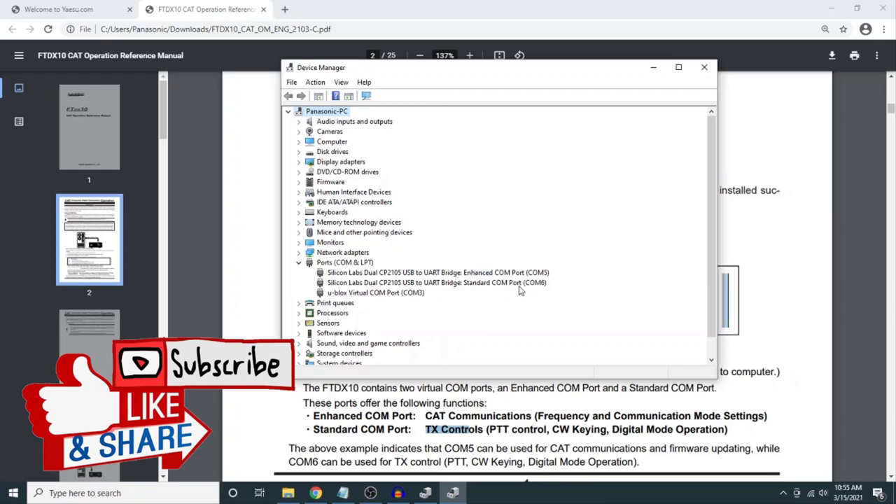
click(783, 223)
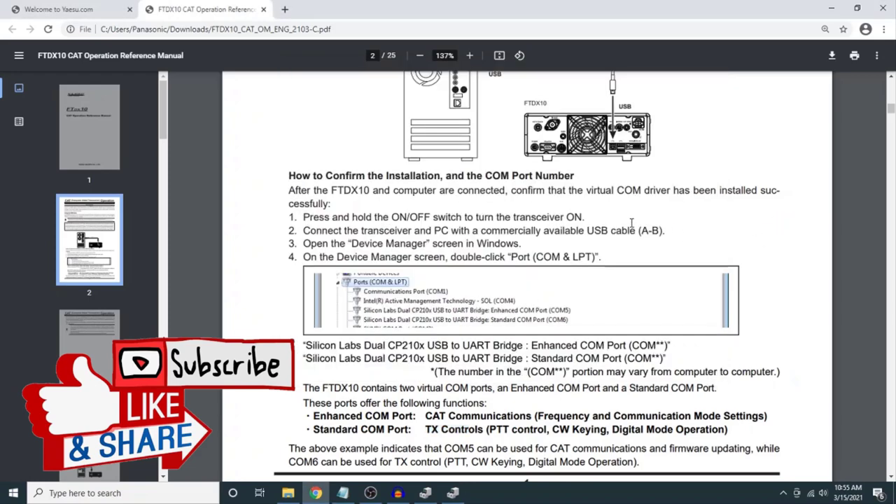
- Compare the manual's example Enhanced and Standard COM ports with those in Device Manager, and return to the manual
scroll(632, 223, down, 3)
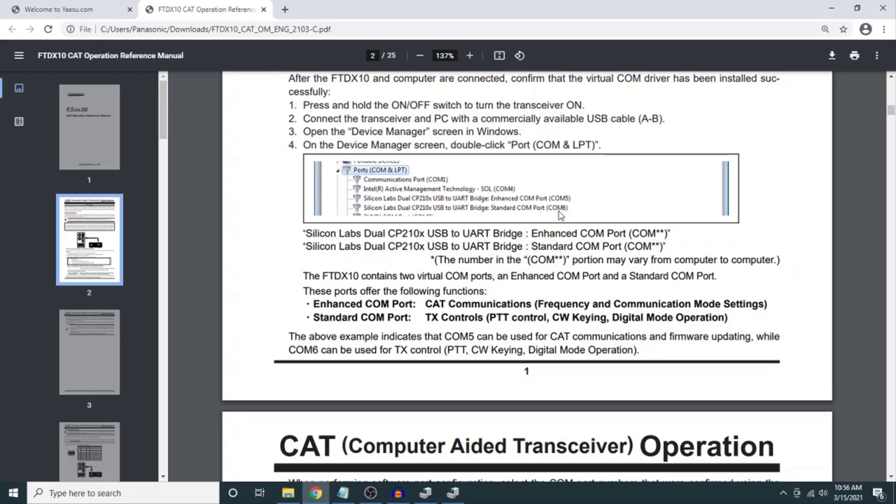
click(454, 494)
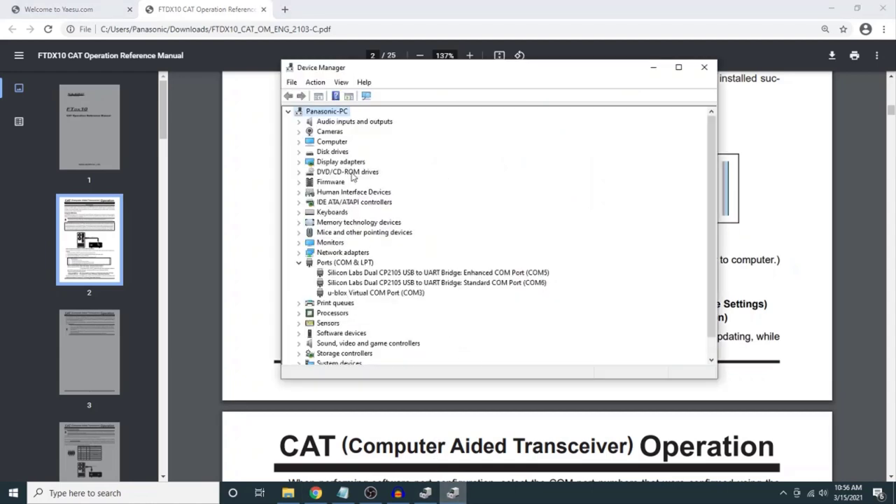
click(524, 276)
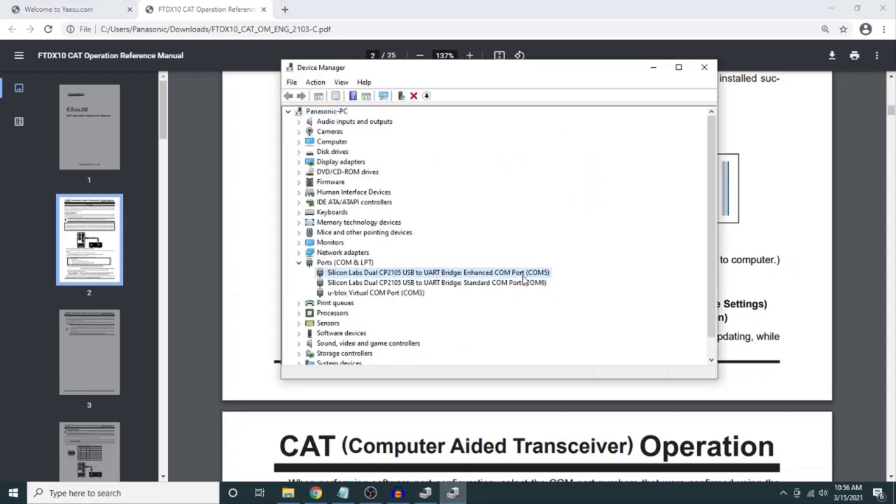
click(524, 283)
click(277, 305)
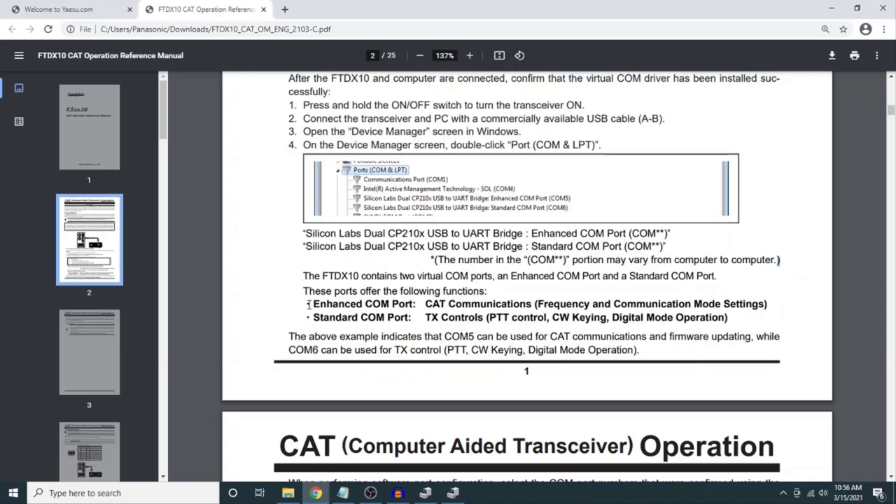
- Highlight the manual's Enhanced and Standard COM port function lines, check both ports in Device Manager, and minimize Device Manager and the browser
drag(309, 305, 768, 304)
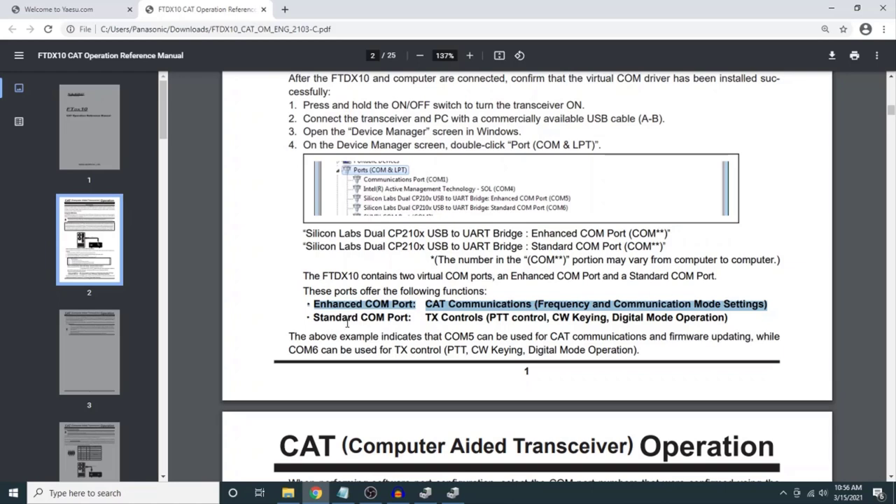
drag(309, 319, 732, 317)
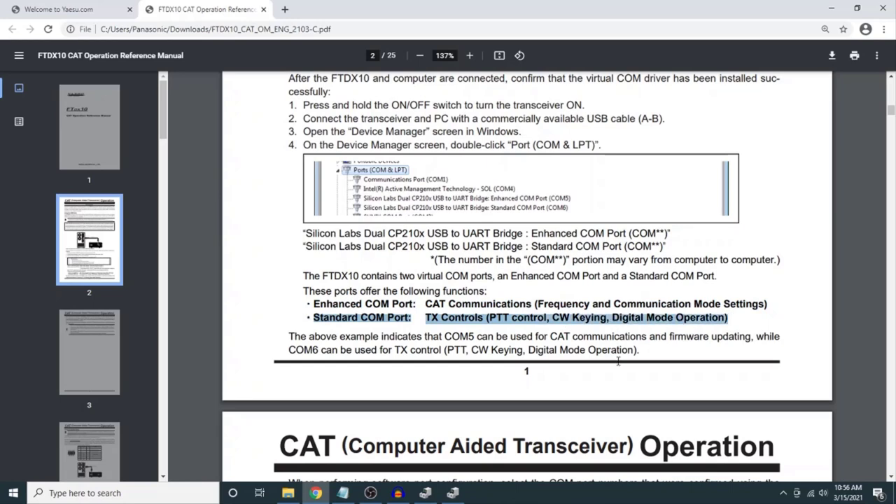
click(457, 493)
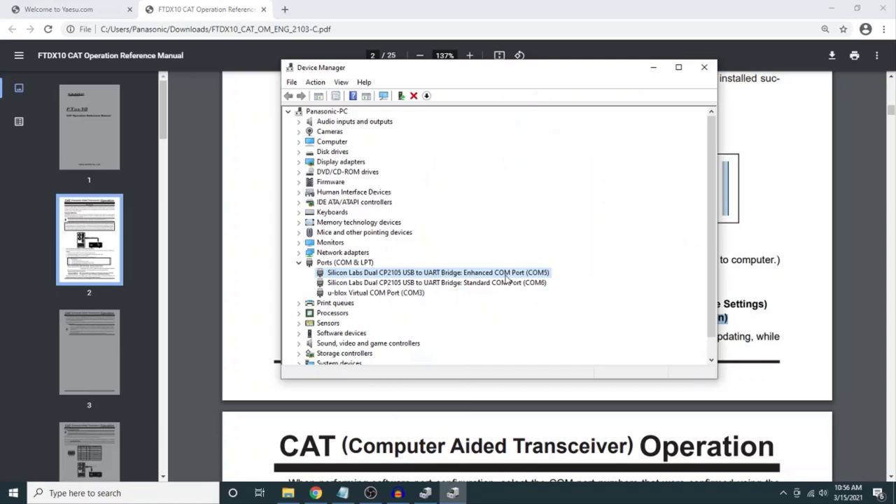
click(529, 283)
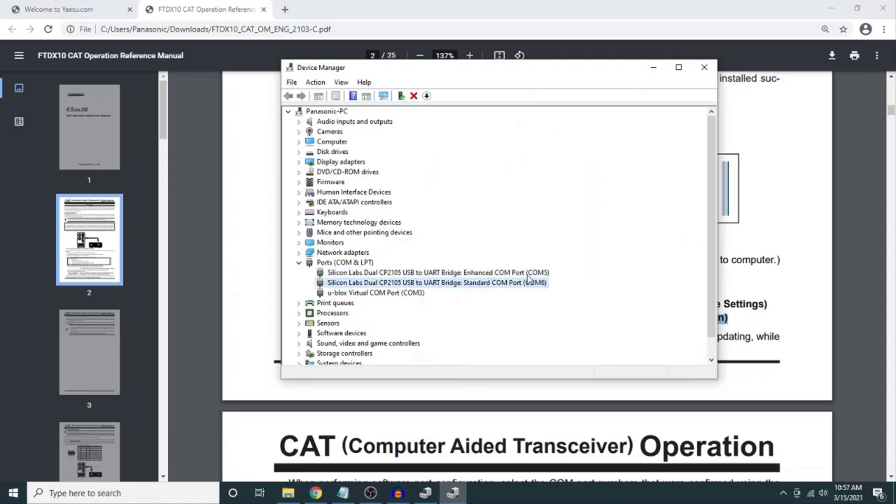
click(528, 277)
click(526, 283)
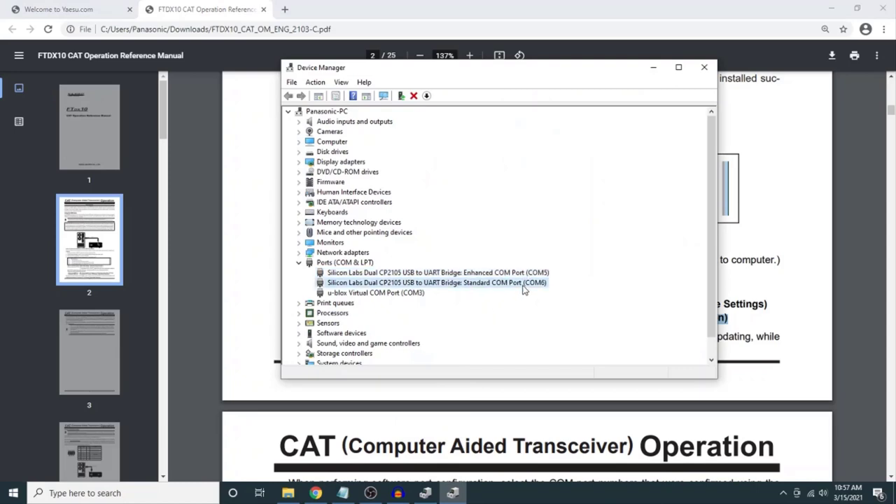
click(653, 68)
click(831, 8)
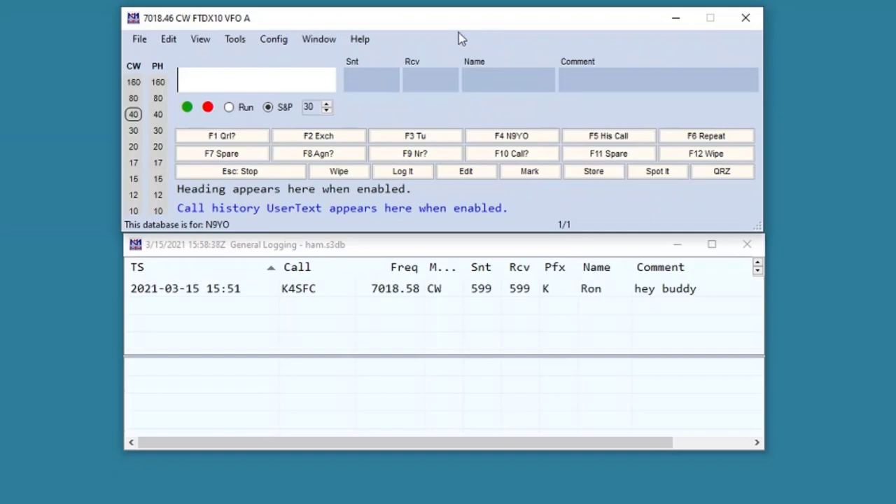
- In N1MM Logger+, open the Configurer for ports, mode control and Winkey
click(277, 42)
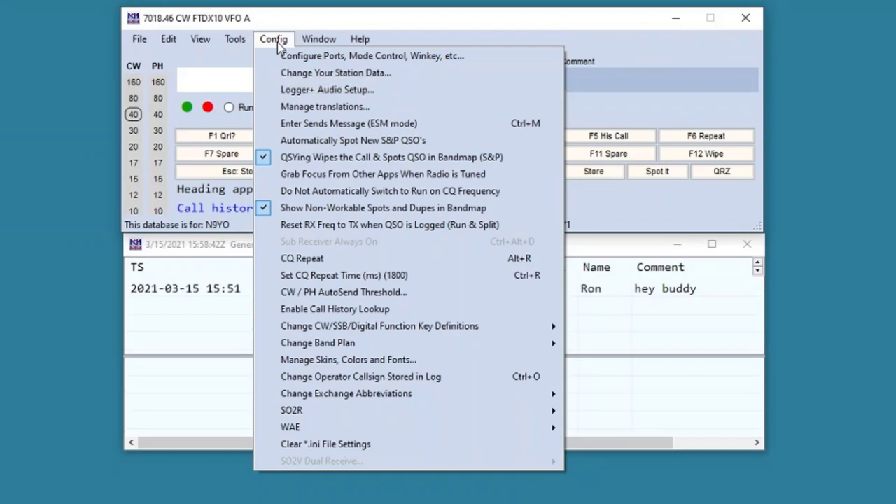
key(Left)
click(298, 16)
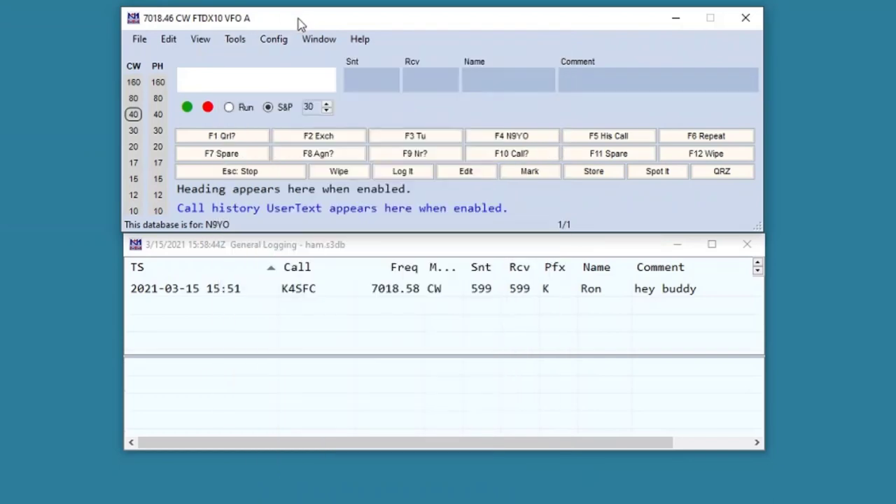
click(266, 45)
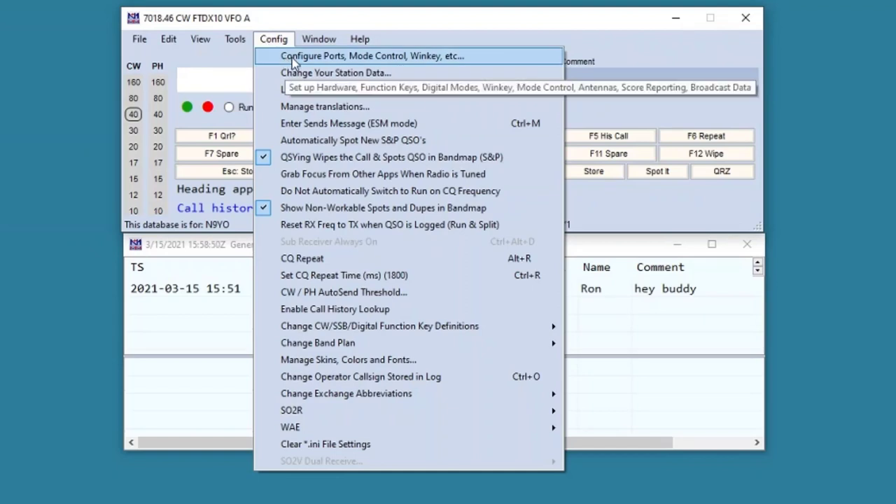
click(293, 63)
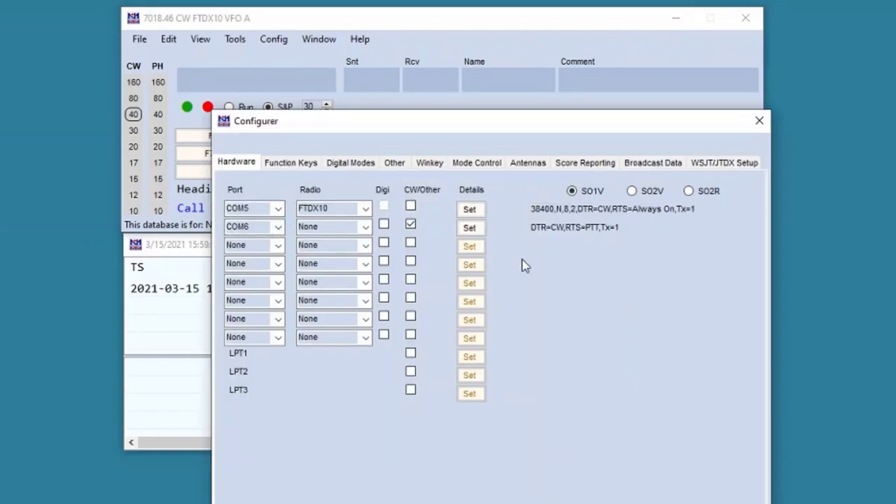
- Select FTDX10 as the radio for COM5 in the hardware settings
click(366, 208)
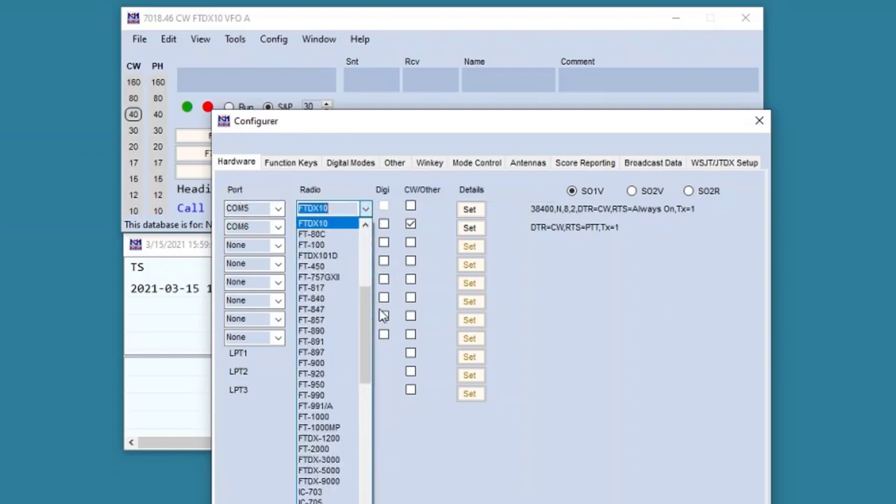
drag(366, 329, 365, 314)
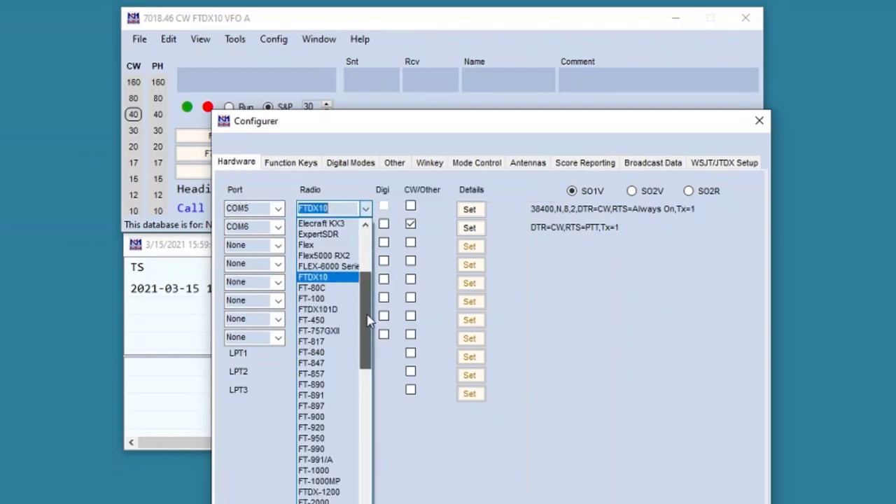
click(324, 280)
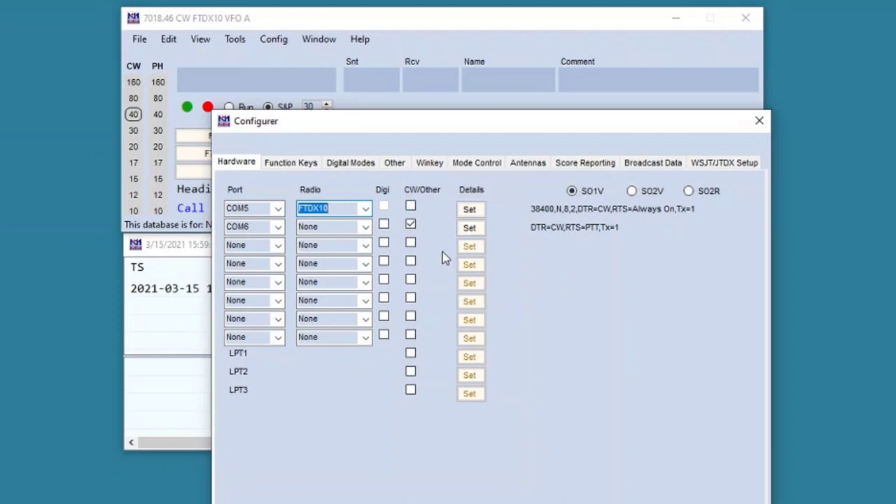
- Open the COM5 port details, review the DTR and stop bits options, and accept the settings
click(476, 213)
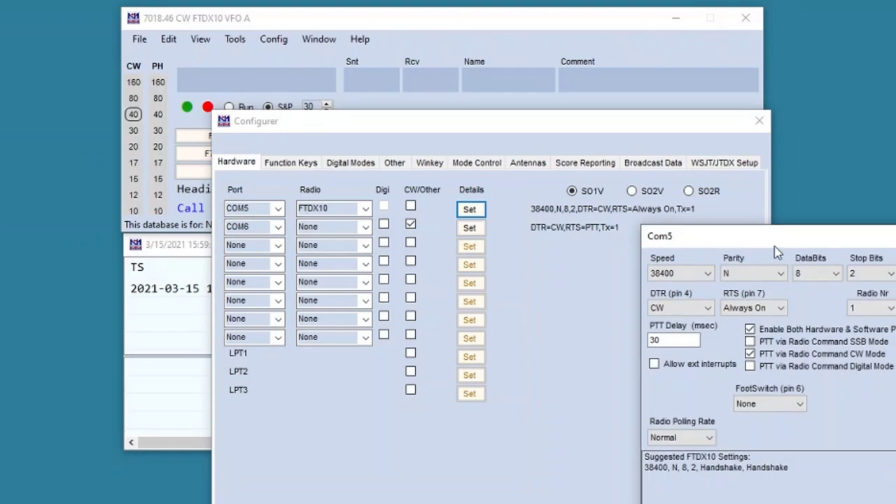
drag(770, 247, 643, 253)
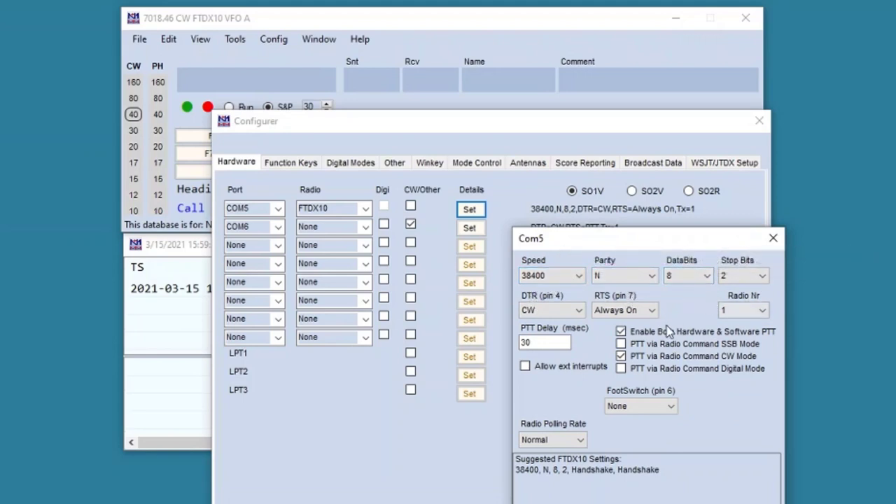
click(580, 310)
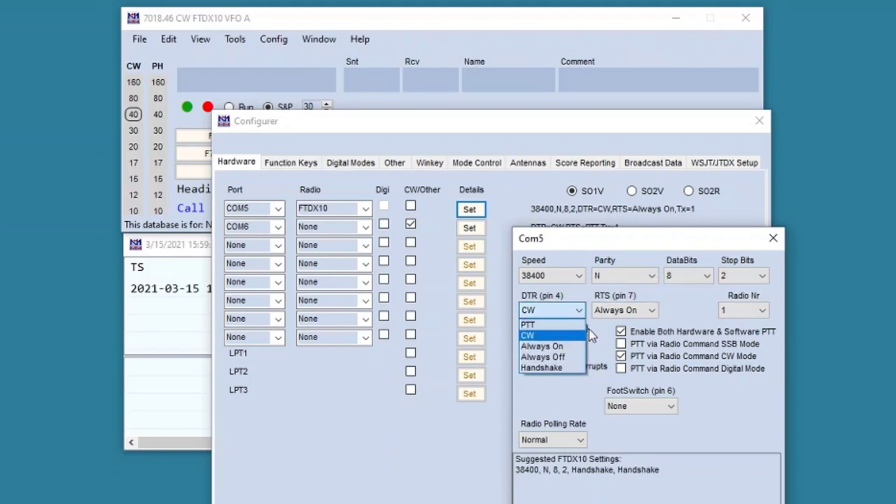
click(744, 413)
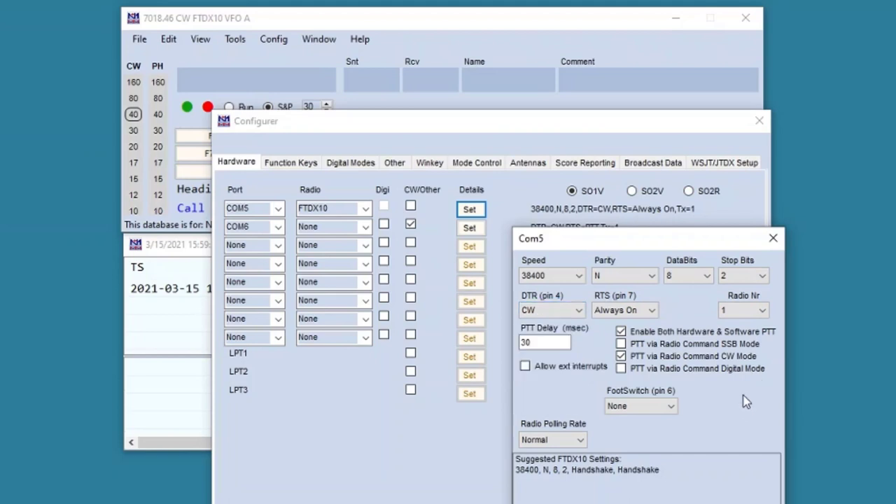
click(762, 276)
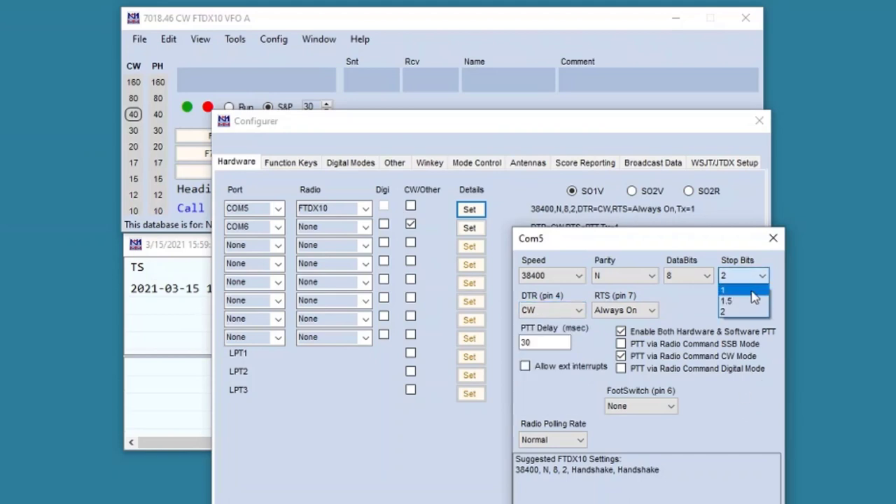
click(763, 278)
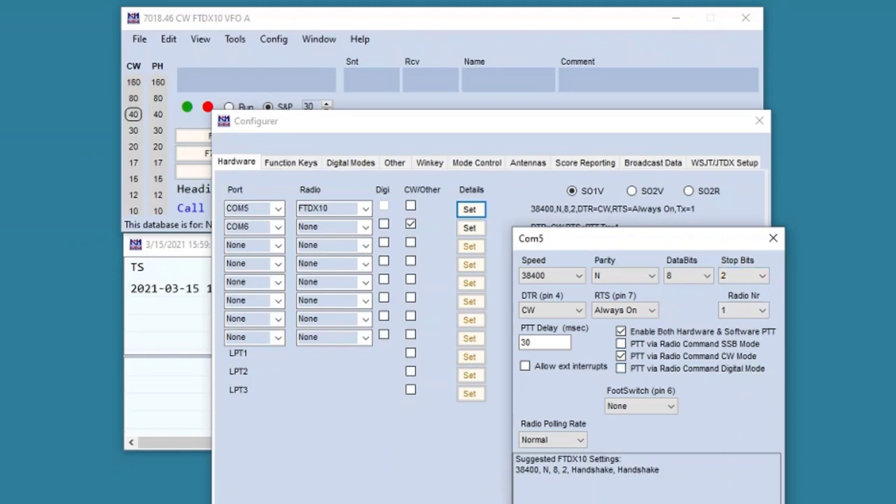
key(Return)
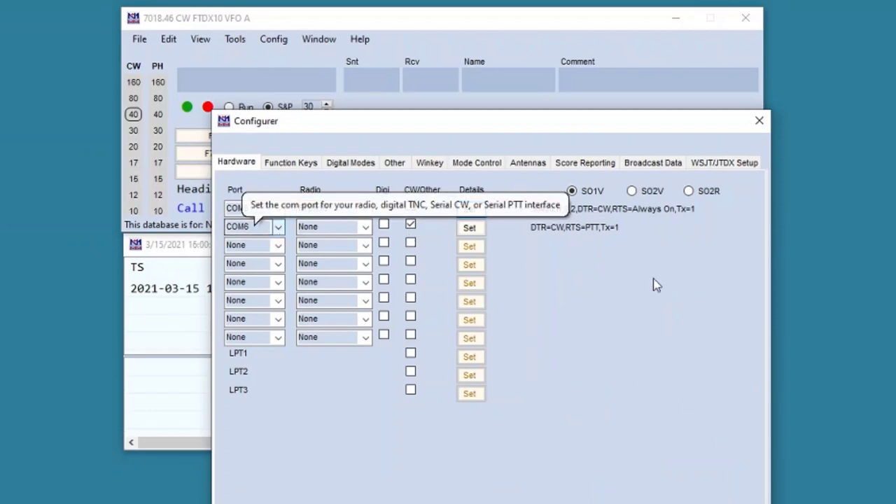
- Review the COM6 radio choices and the port's DTR and RTS options, accept the port settings, and close the Configurer
click(365, 227)
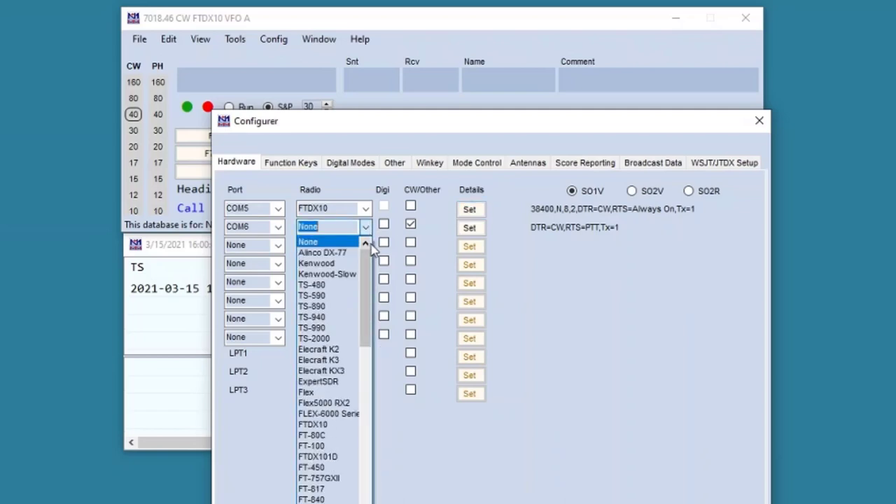
click(615, 282)
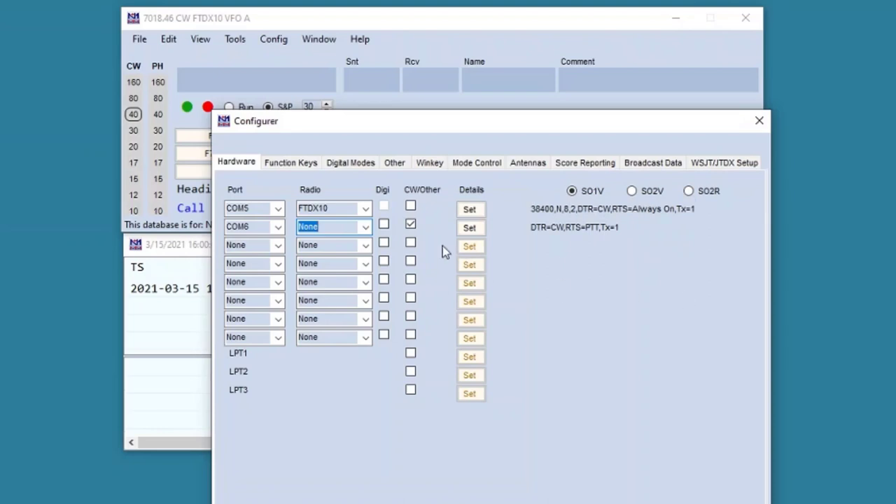
click(469, 228)
drag(771, 234, 635, 236)
mouse_move(548, 294)
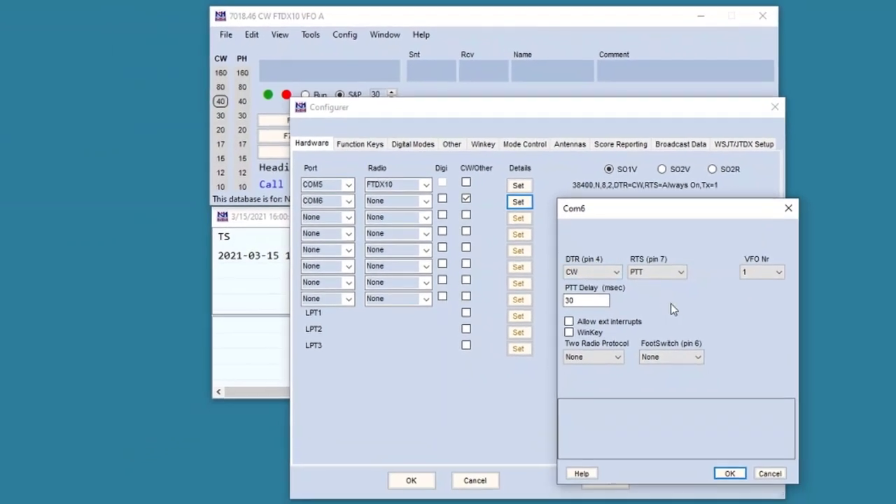
click(616, 273)
click(631, 279)
click(682, 273)
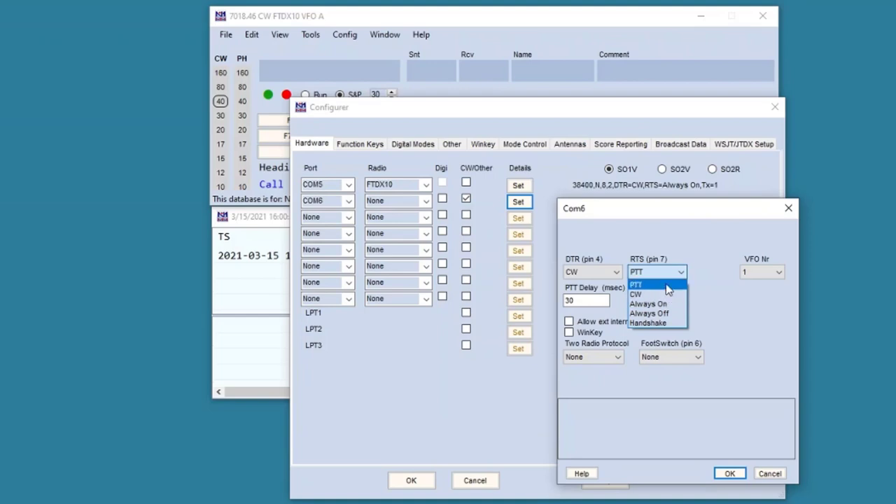
click(694, 271)
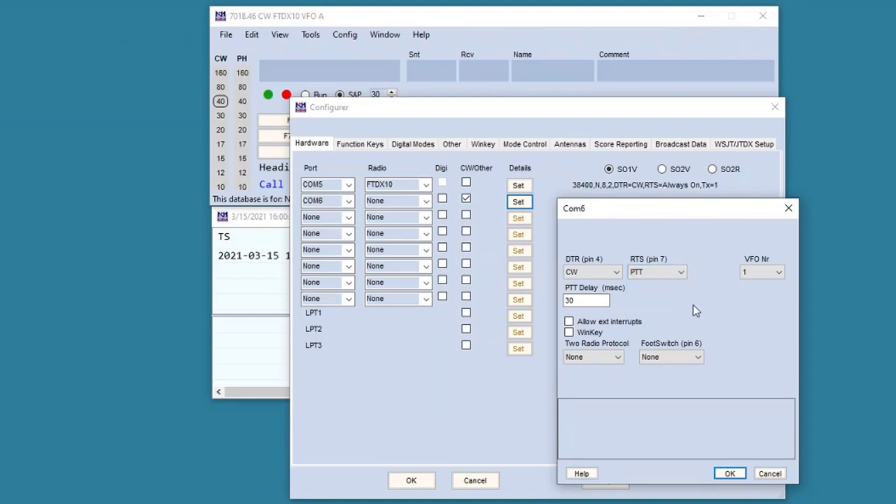
click(730, 474)
click(782, 111)
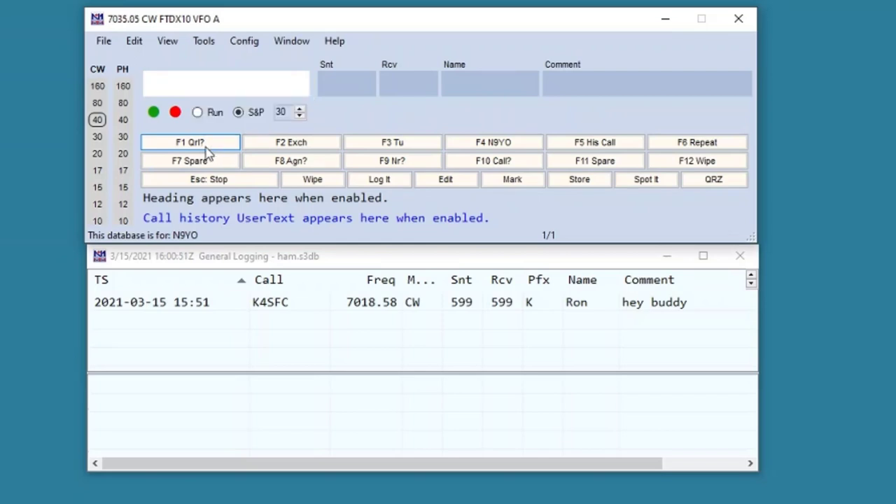
- Transmit the F1 message to test CW keying of the radio
click(215, 147)
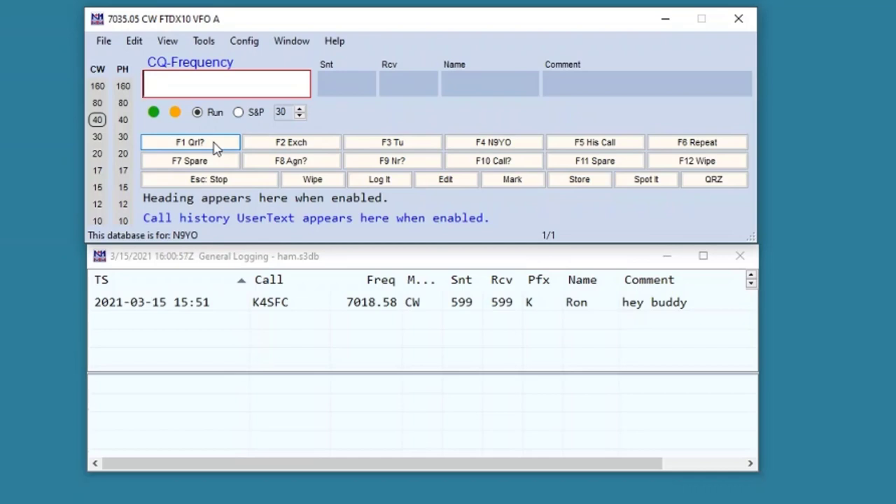
click(216, 147)
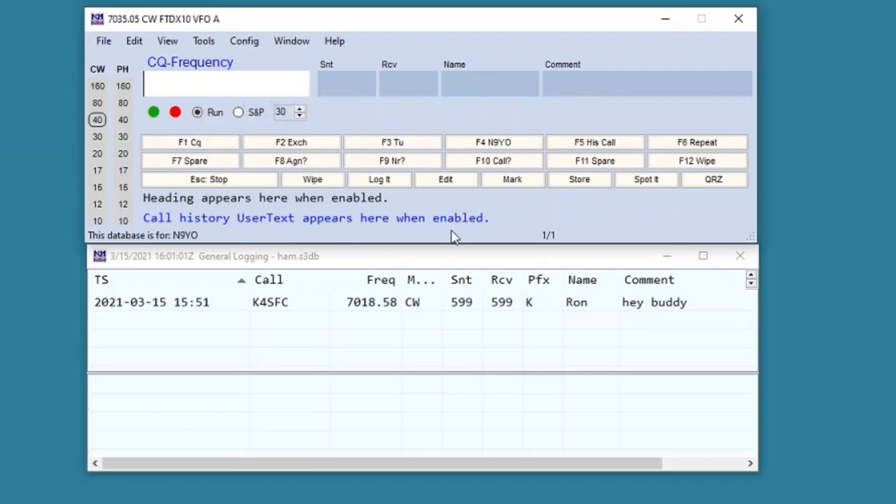